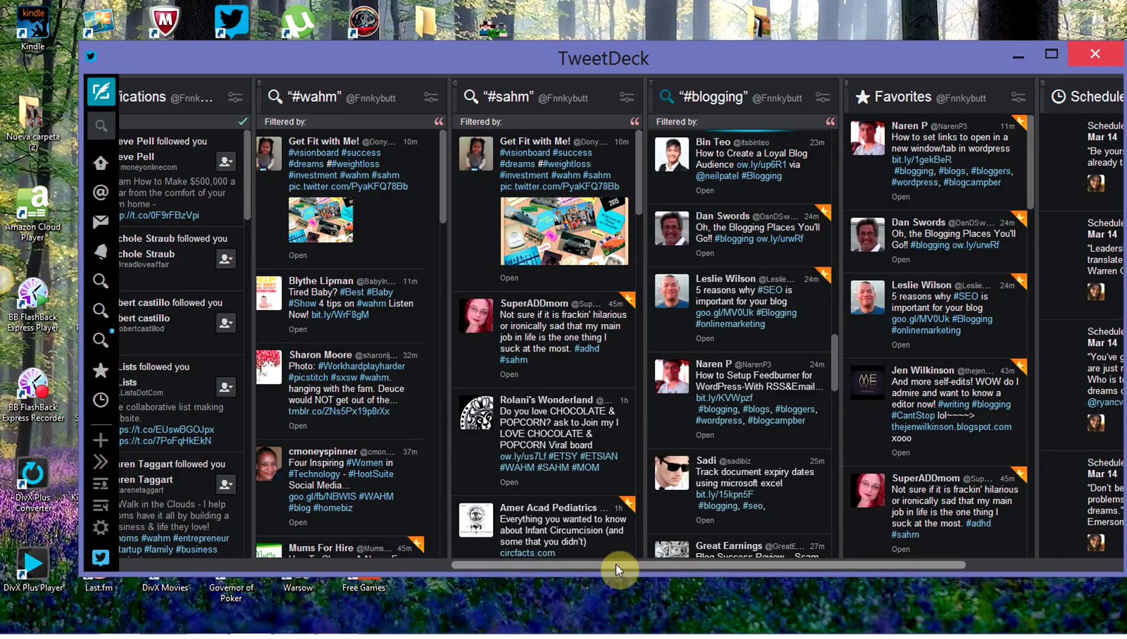
Drag across the TweetDeck deck to browse the existing columns
{"action": "left_click_drag", "start_coordinate": [615, 564], "coordinate": [185, 553]}
{"action": "mouse_move", "coordinate": [295, 494]}
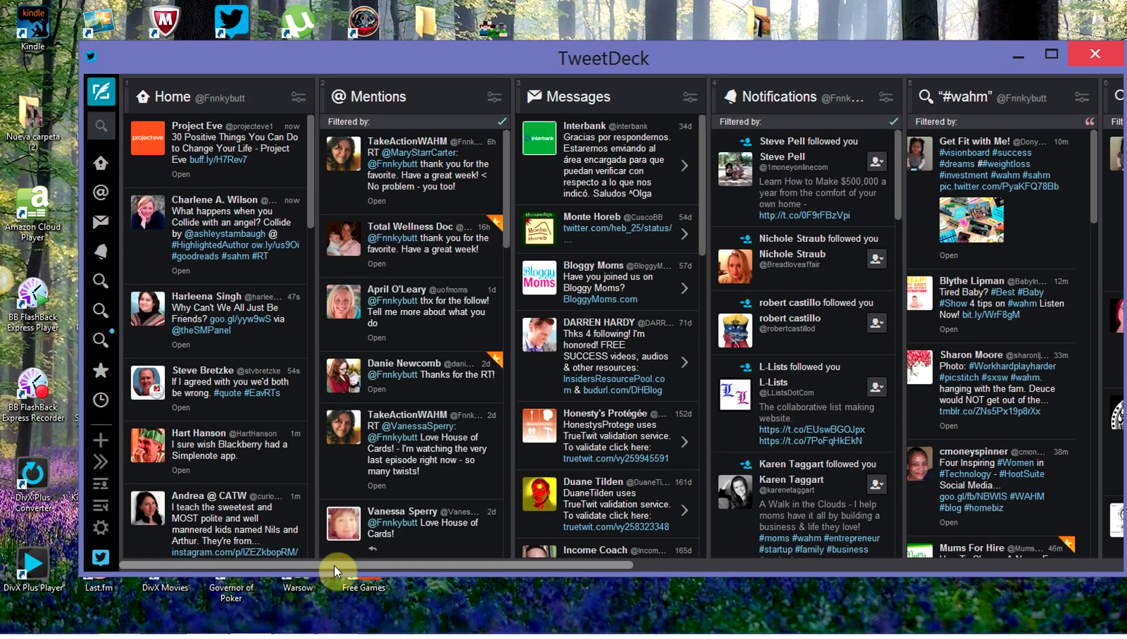
{"action": "left_click_drag", "start_coordinate": [334, 565], "coordinate": [587, 578]}
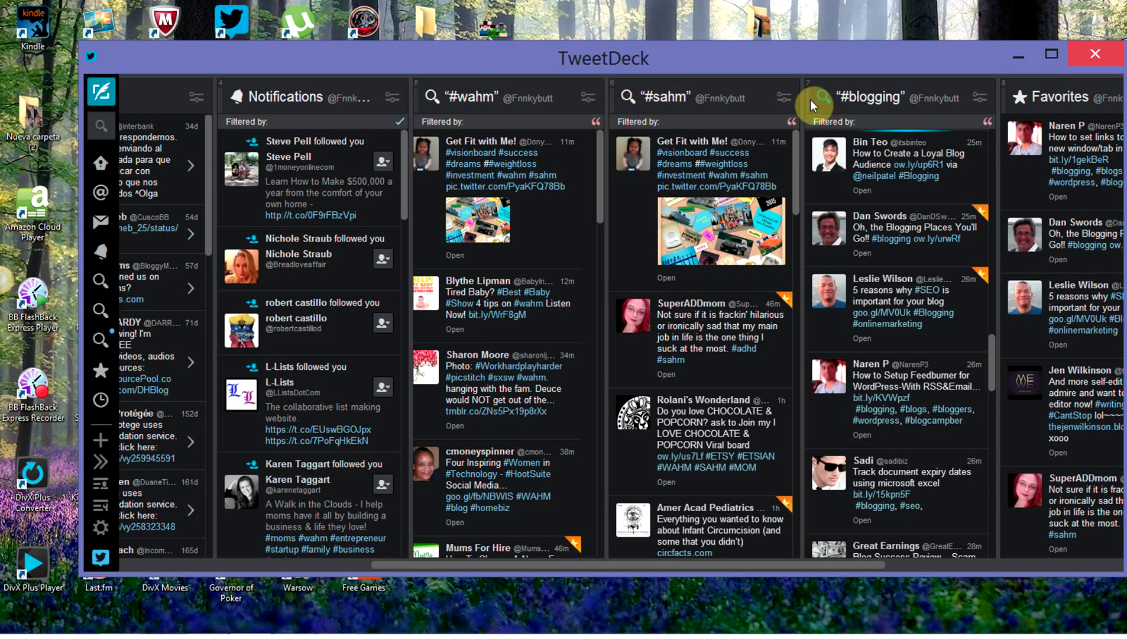
{"action": "mouse_move", "coordinate": [887, 156]}
{"action": "left_click_drag", "start_coordinate": [766, 565], "coordinate": [431, 565]}
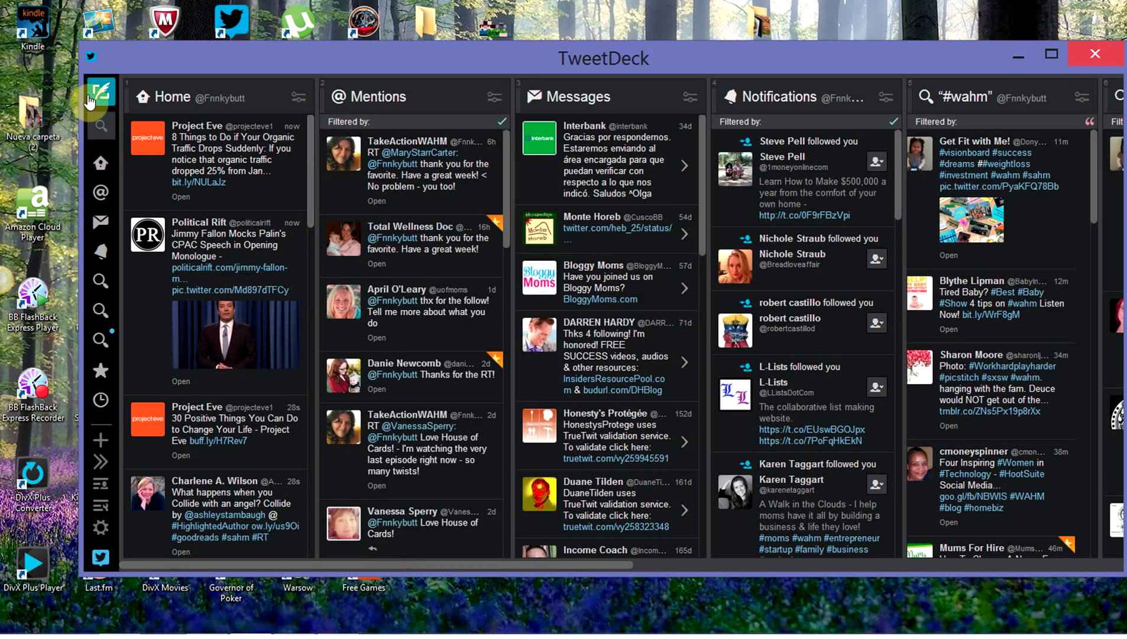
Search TweetDeck for #WordPress and expand the Content filter options
{"action": "left_click", "coordinate": [101, 136]}
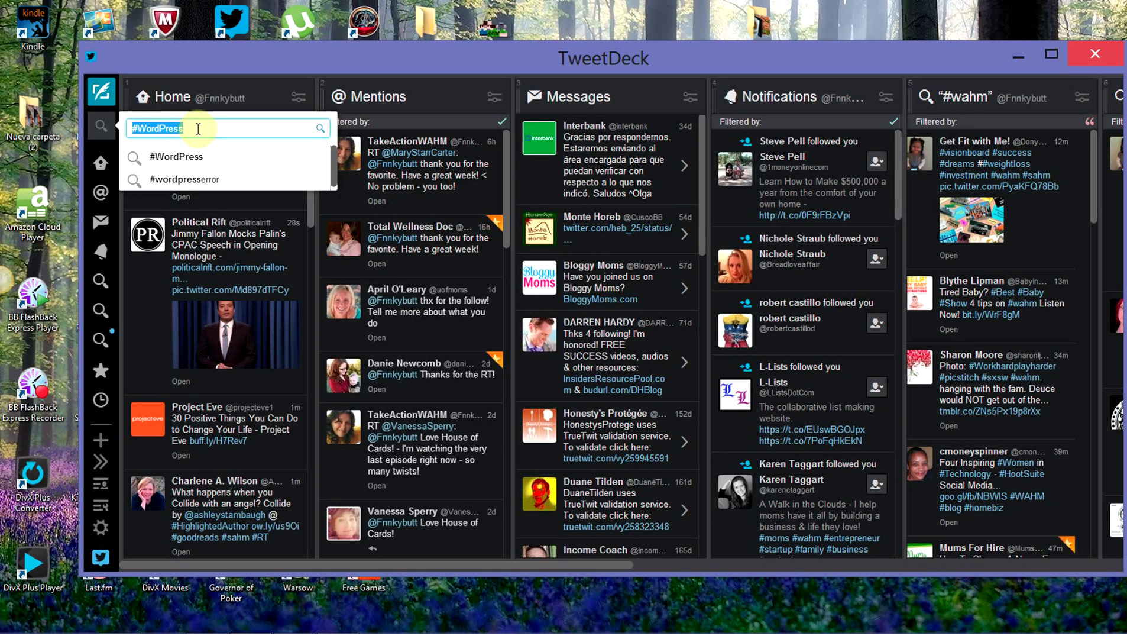
{"action": "left_click", "coordinate": [199, 158]}
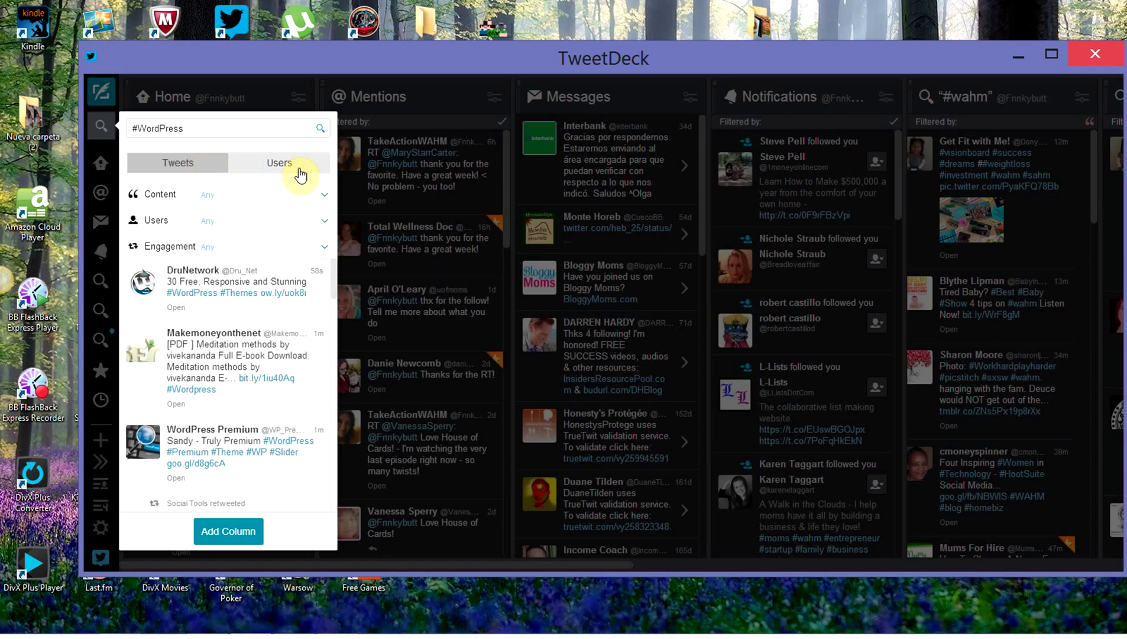
{"action": "left_click", "coordinate": [325, 195]}
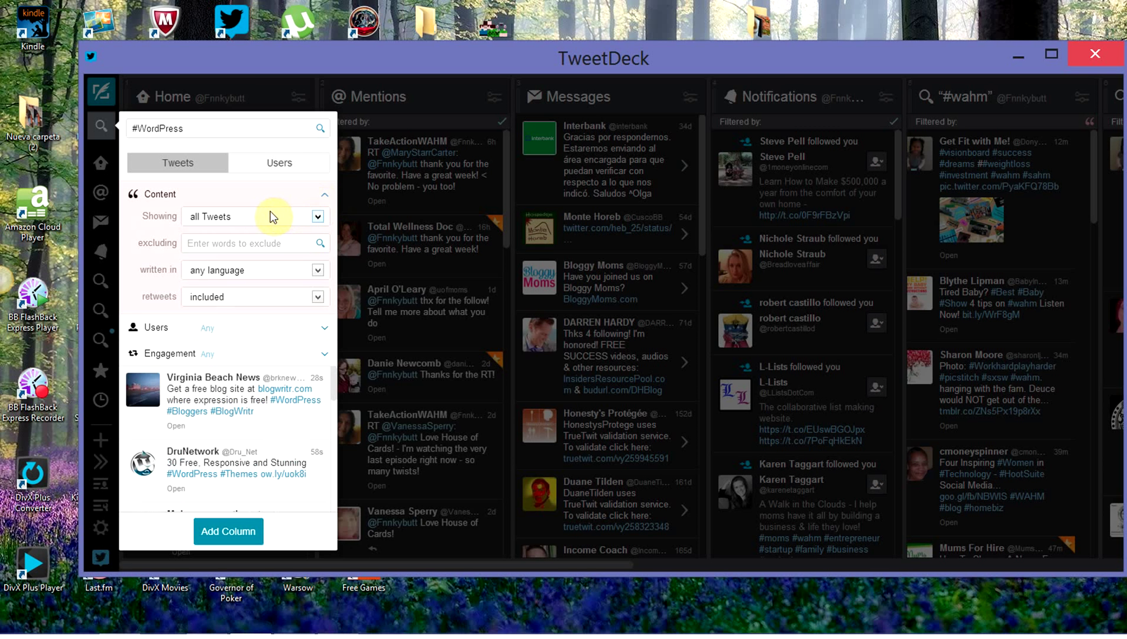
Limit the #WordPress search to English, exclude retweets, and add it as a column
{"action": "left_click", "coordinate": [318, 272]}
{"action": "left_click", "coordinate": [280, 309]}
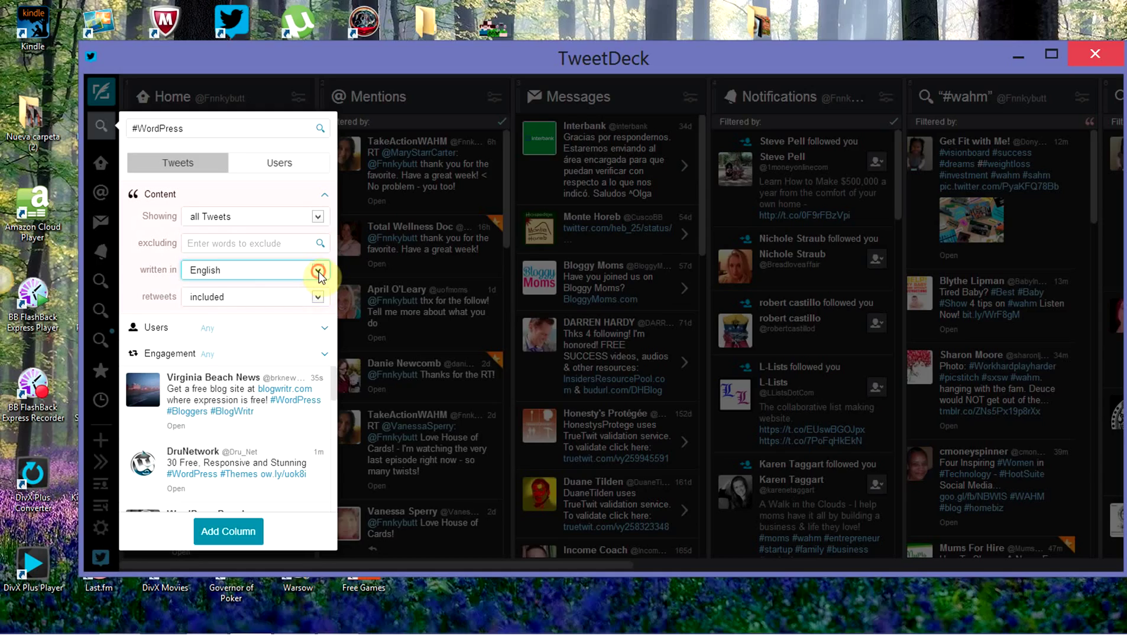
{"action": "left_click", "coordinate": [318, 270]}
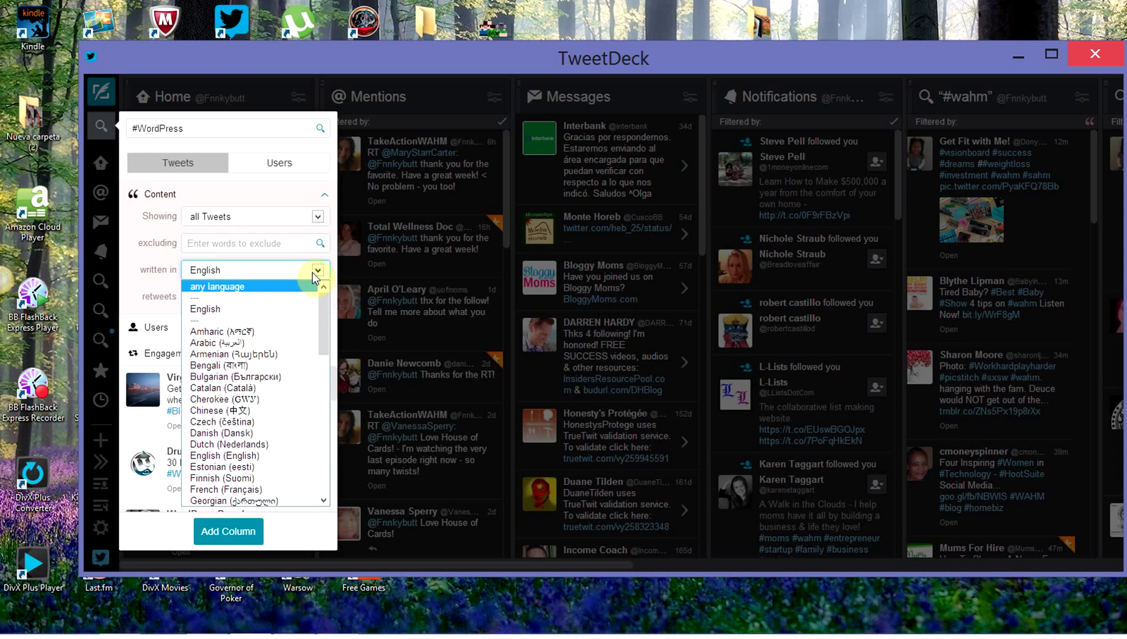
{"action": "left_click", "coordinate": [317, 271]}
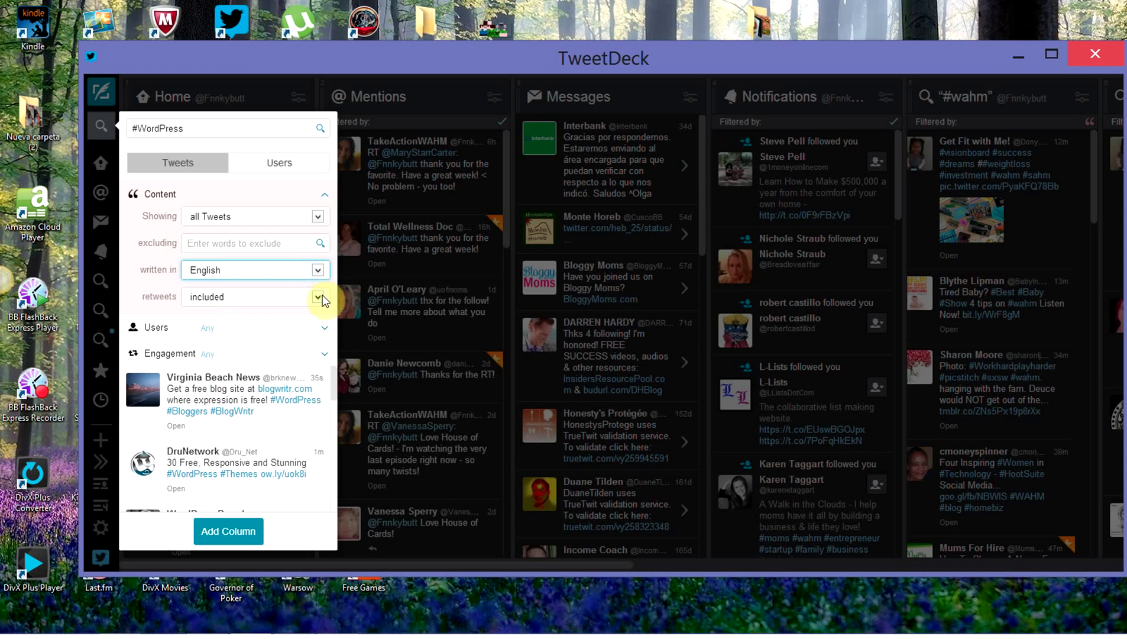
{"action": "left_click", "coordinate": [322, 296]}
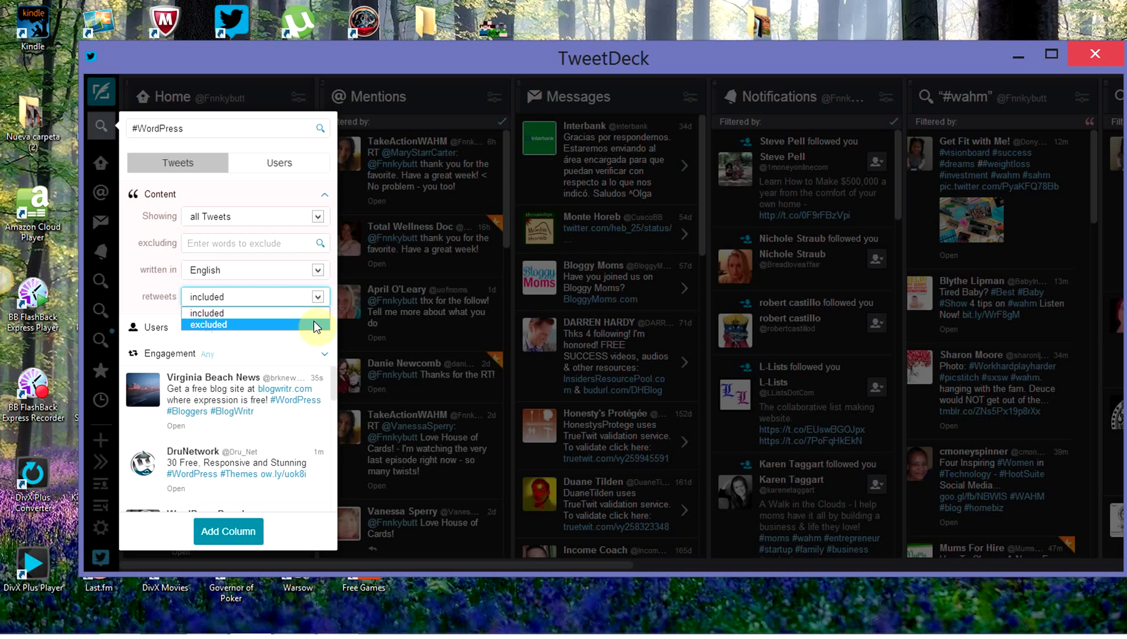
{"action": "left_click", "coordinate": [314, 321]}
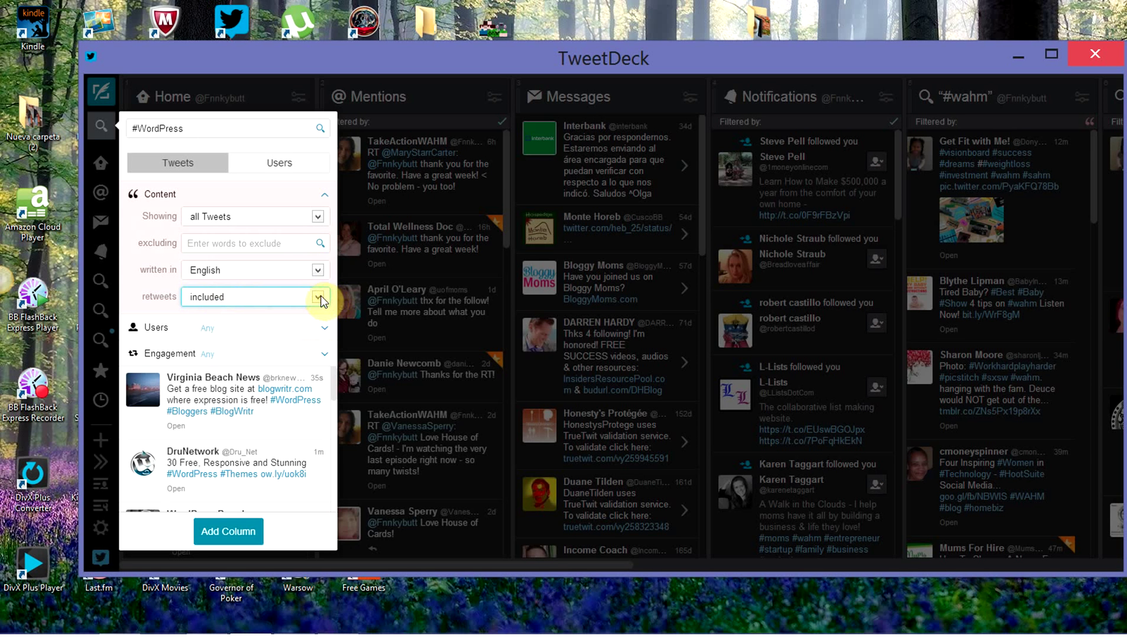
{"action": "key", "text": "Down"}
{"action": "left_click", "coordinate": [313, 299]}
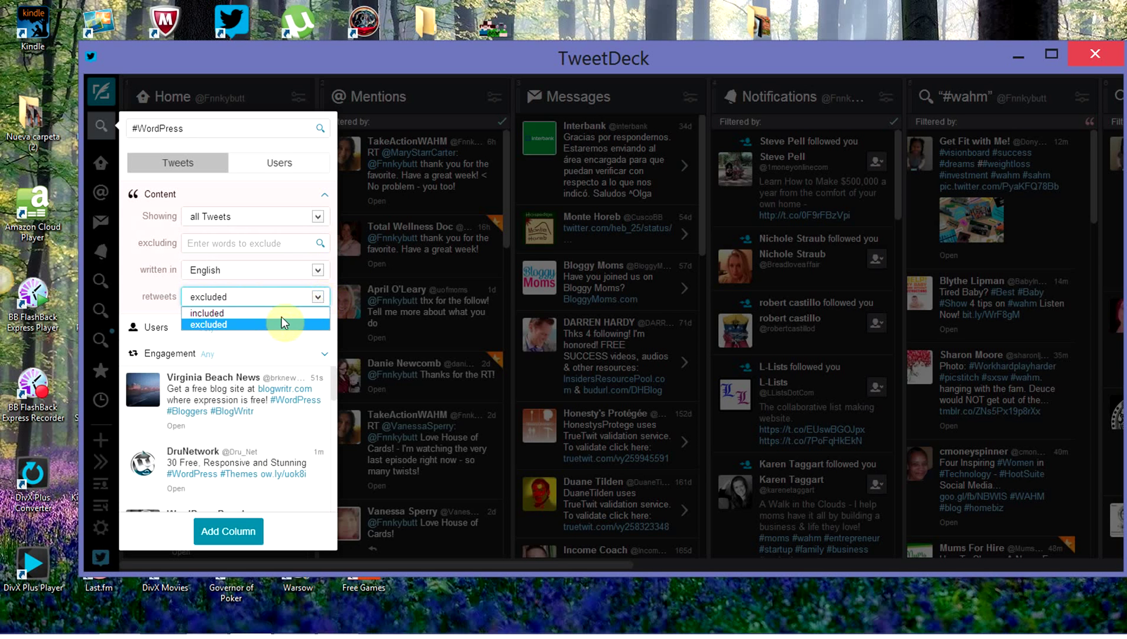
{"action": "left_click", "coordinate": [320, 295]}
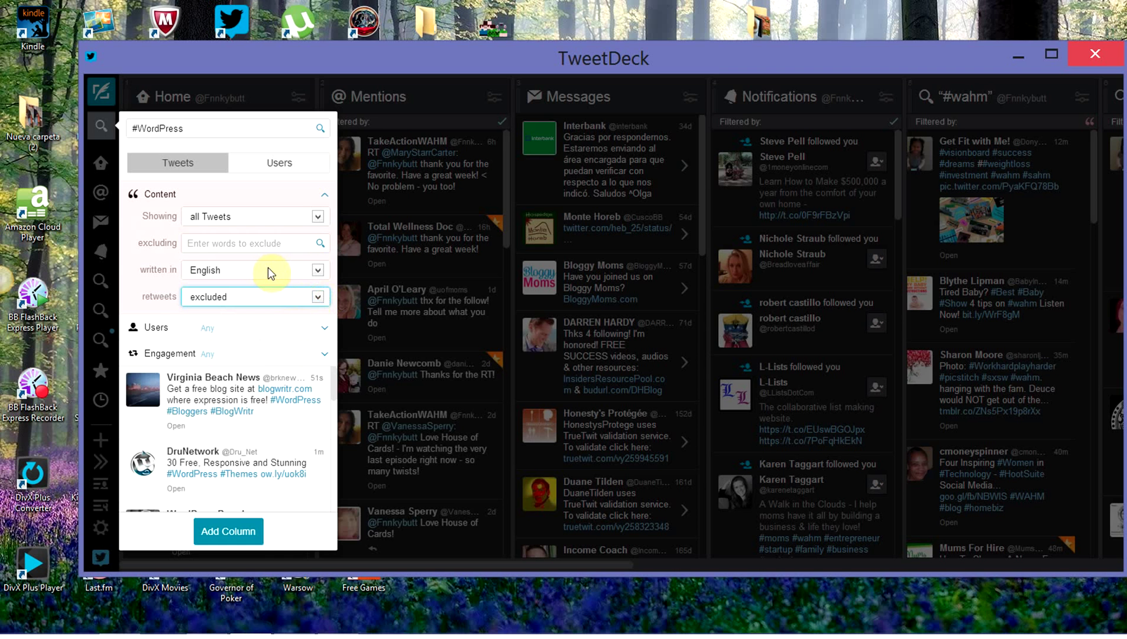
{"action": "left_click", "coordinate": [237, 531]}
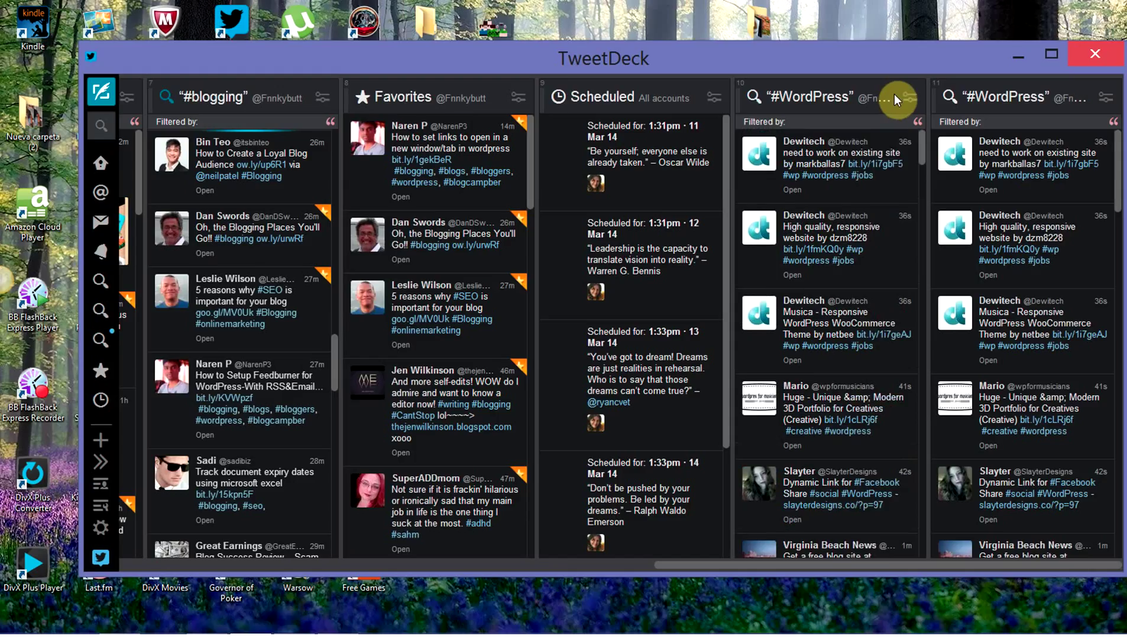
Remove the duplicate #WordPress search column from its filter settings
{"action": "left_click", "coordinate": [909, 98]}
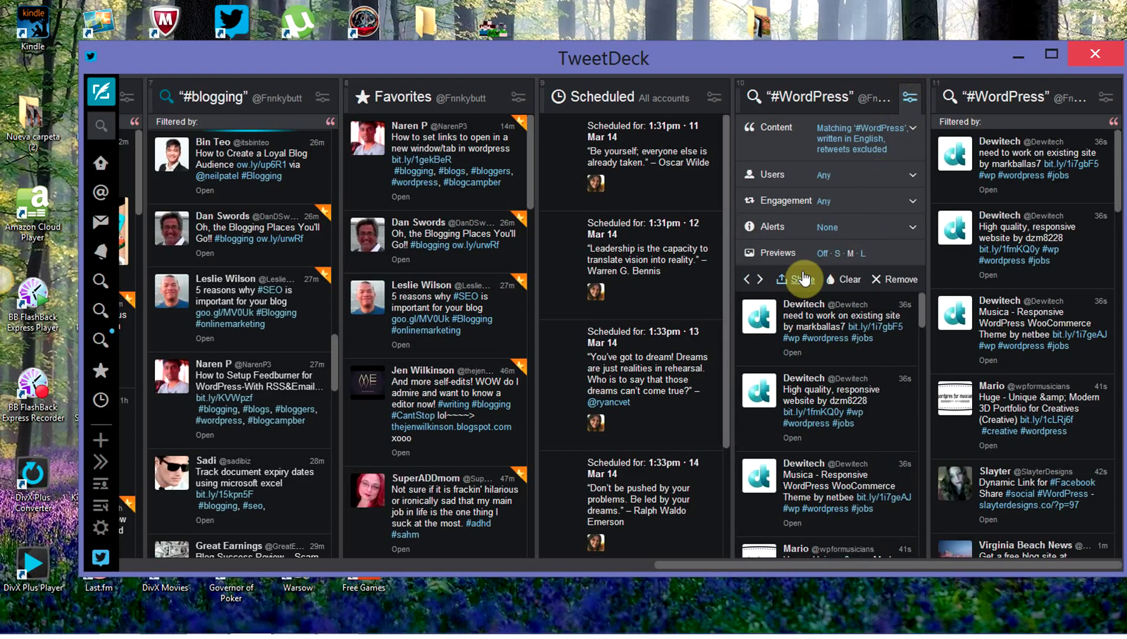
{"action": "left_click", "coordinate": [895, 281]}
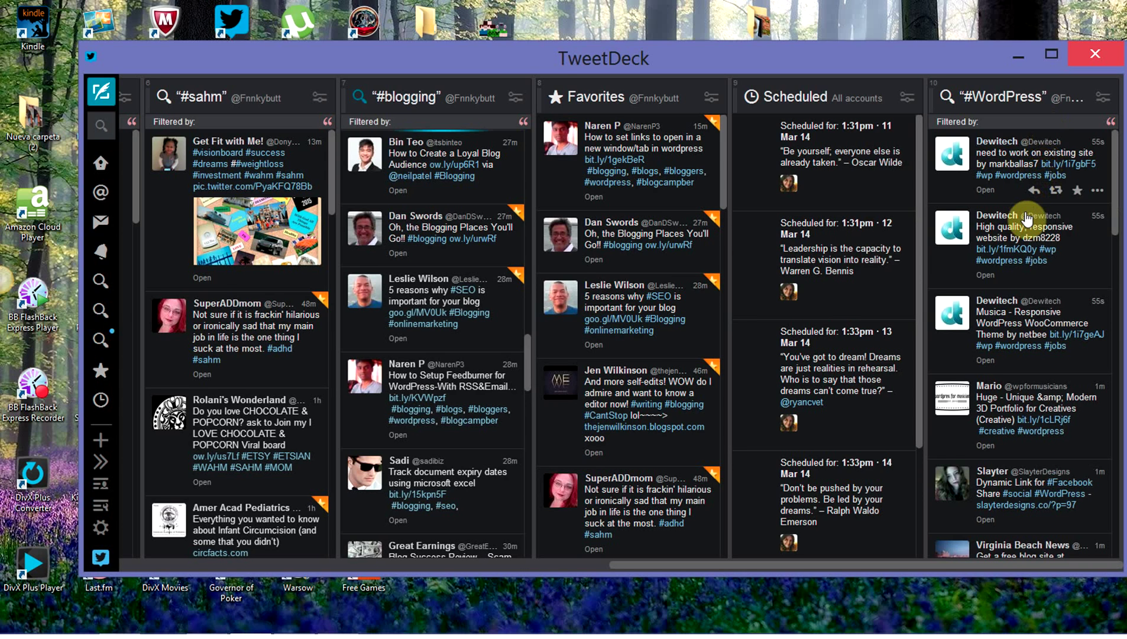
Favorite the Musica theme and 'How to Create a Loyal Blog Audience' tweets, then nudge the window up
{"action": "left_click", "coordinate": [1079, 191]}
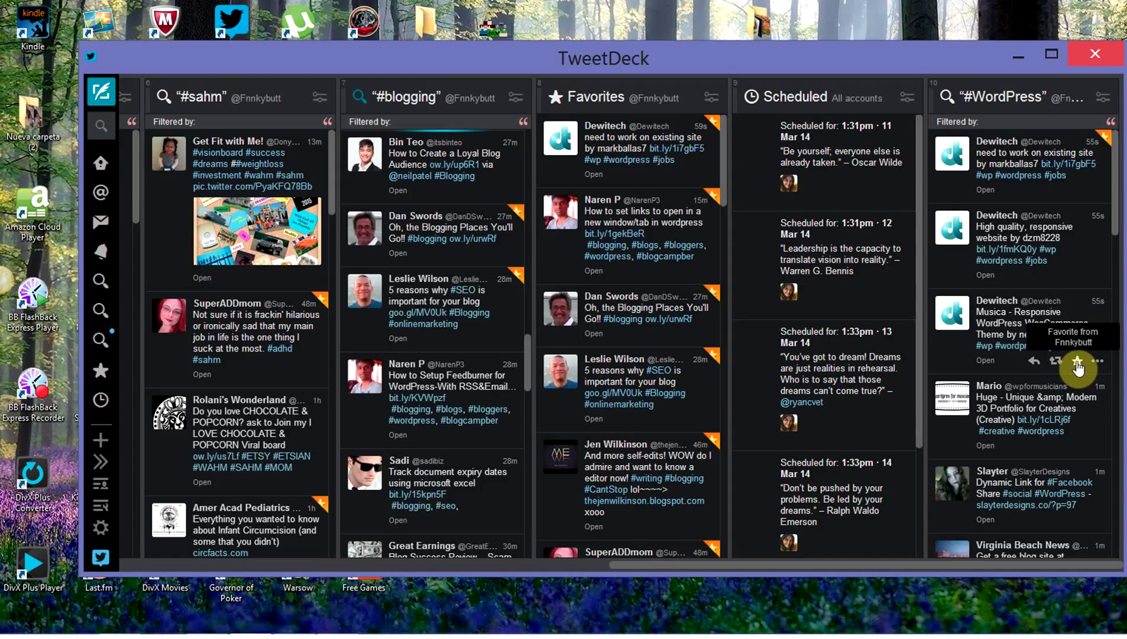
{"action": "left_click", "coordinate": [1078, 364]}
{"action": "scroll", "coordinate": [1086, 417], "scroll_direction": "down", "scroll_amount": 4}
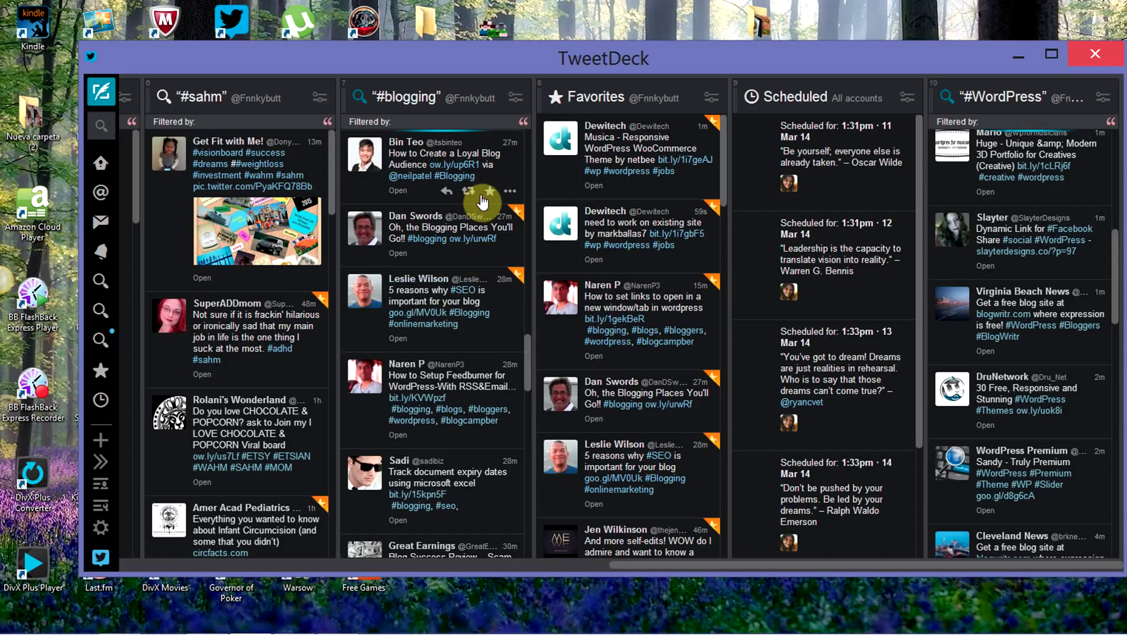
{"action": "left_click", "coordinate": [488, 192]}
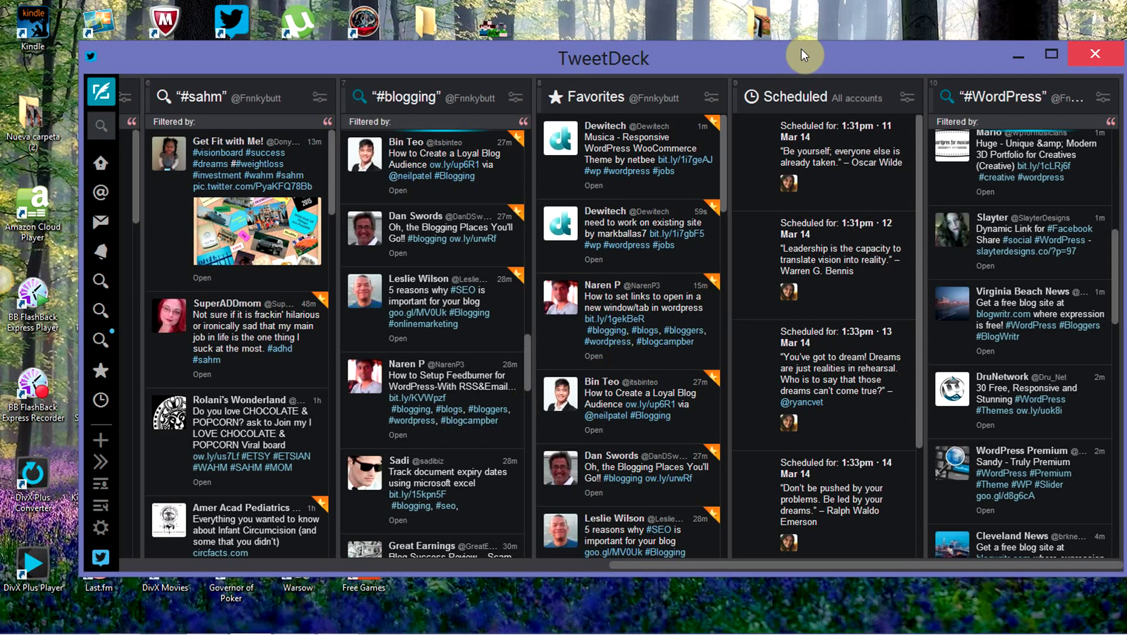
{"action": "left_click_drag", "start_coordinate": [802, 53], "coordinate": [804, 37]}
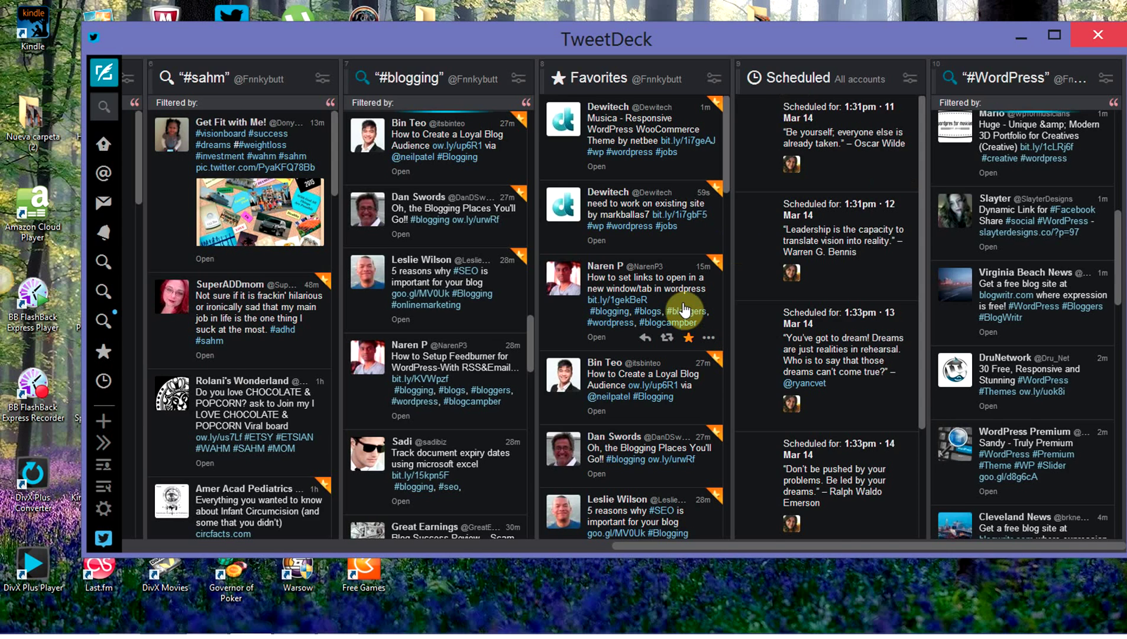
{"action": "mouse_move", "coordinate": [266, 633]}
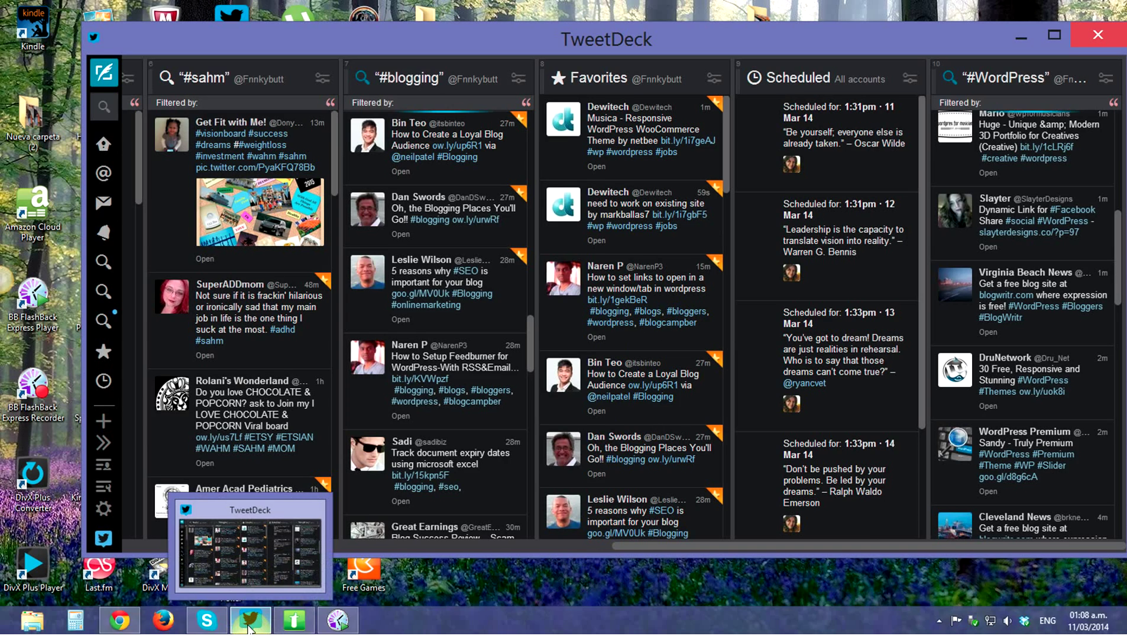
In Chrome, search Twitter for the keyword 'wahm'
{"action": "left_click", "coordinate": [119, 619]}
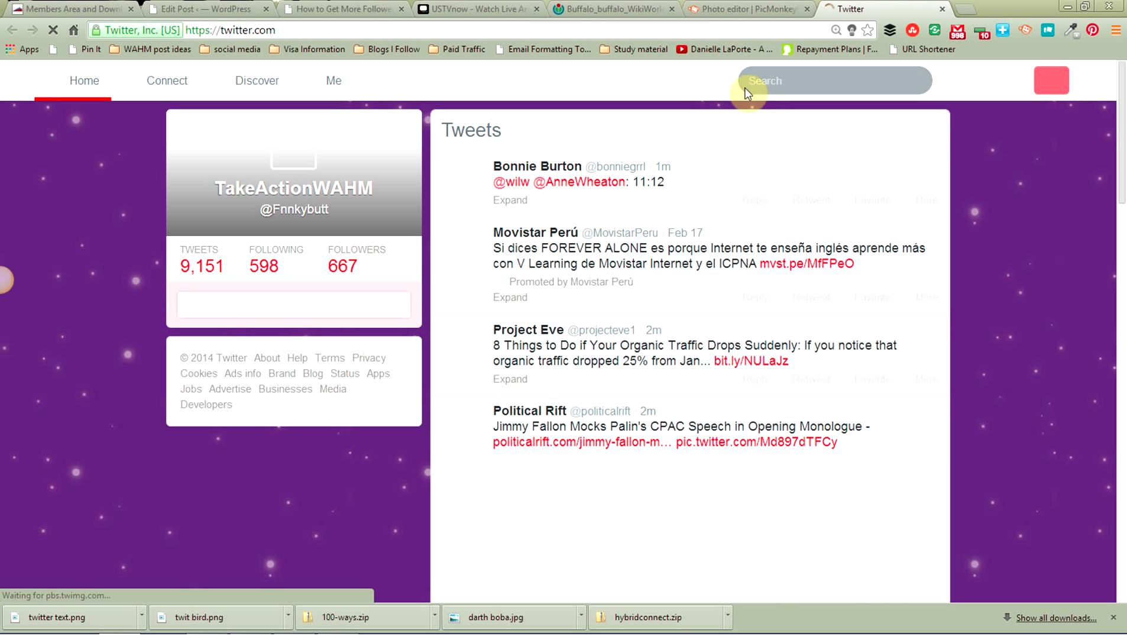
{"action": "left_click", "coordinate": [780, 81]}
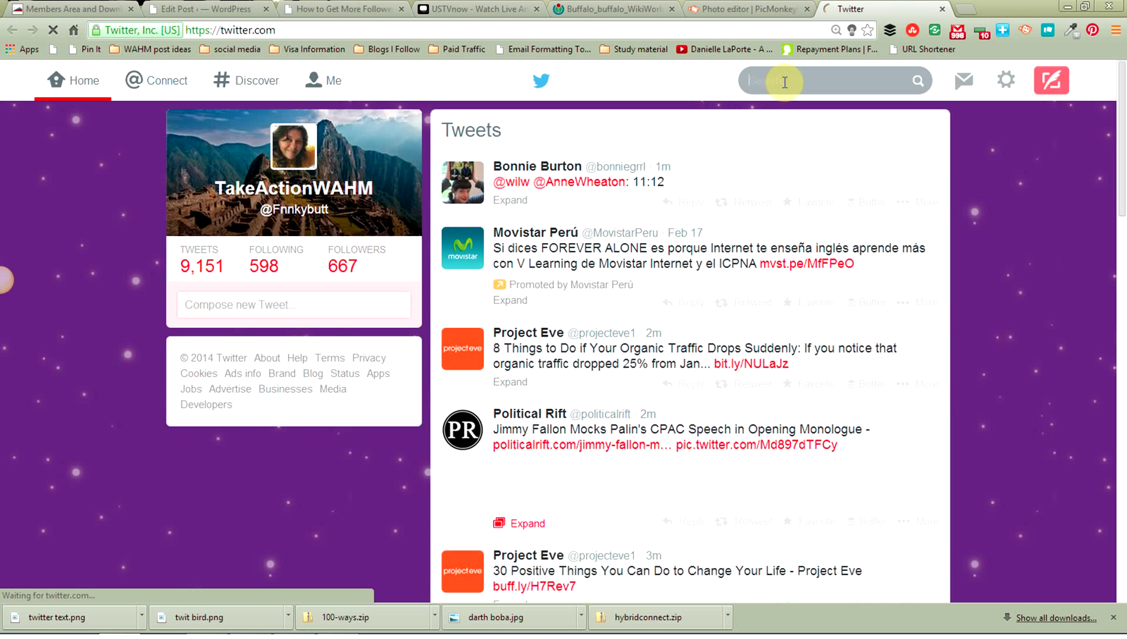
{"action": "type", "text": "what"}
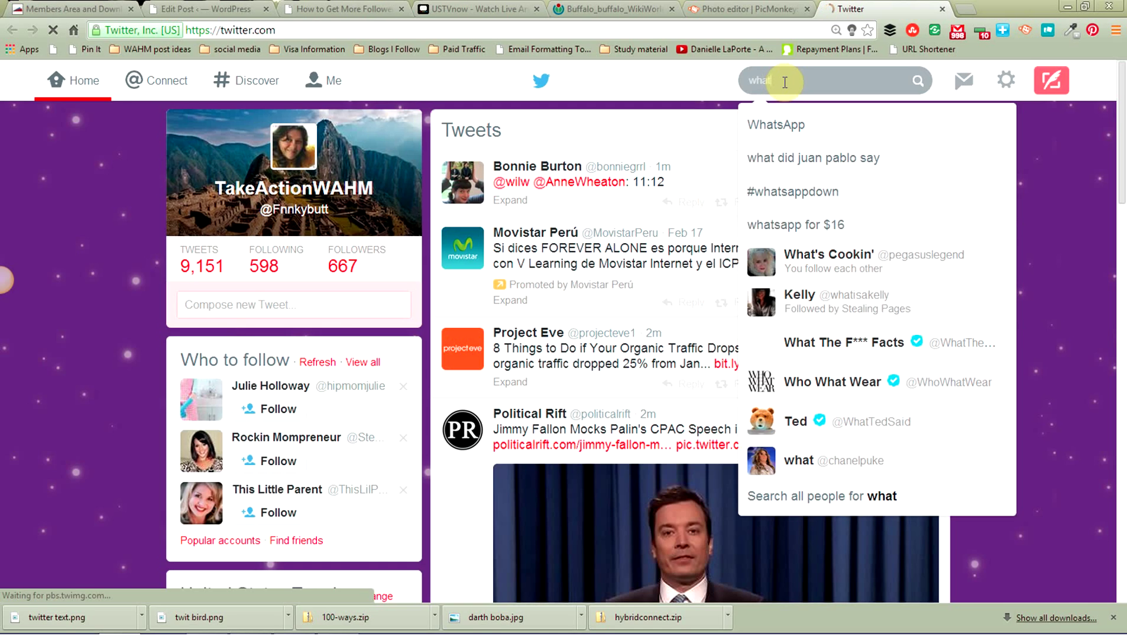
{"action": "key", "text": "BackSpace"}
{"action": "key", "text": "BackSpace"}
{"action": "key", "text": "BackSpace"}
{"action": "type", "text": "ahm"}
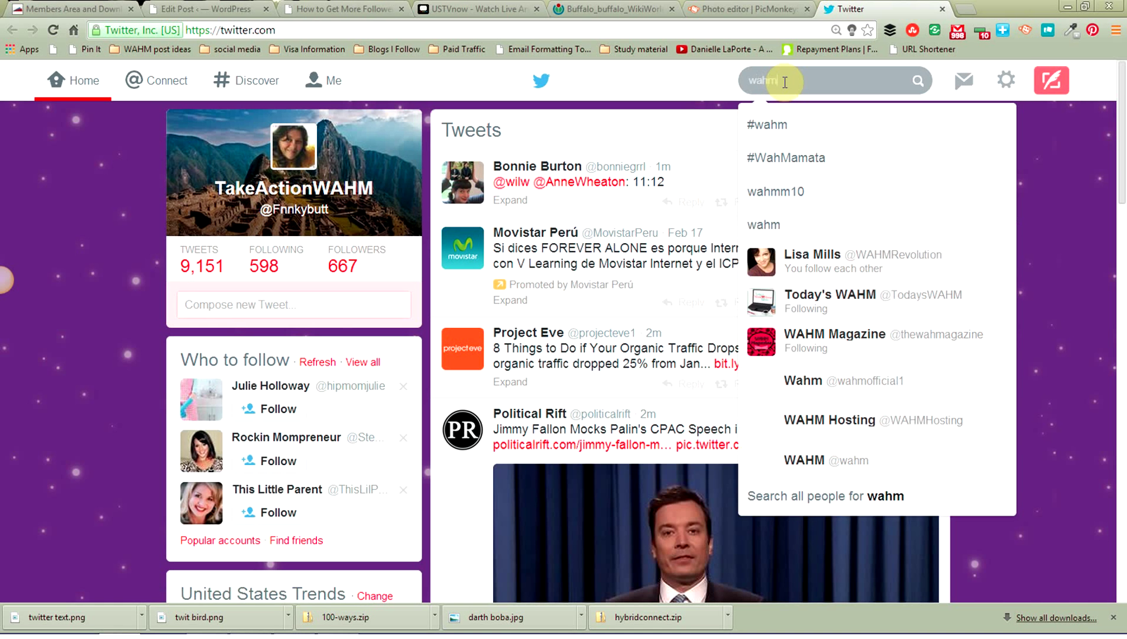
{"action": "key", "text": "Return"}
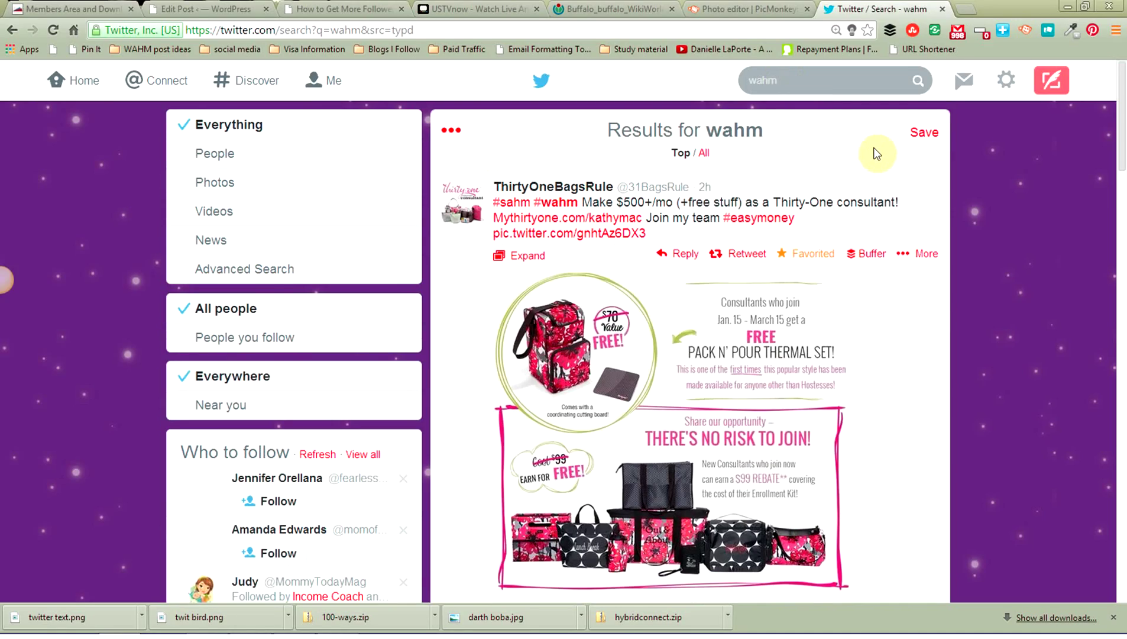
Favorite the 'When Life Hands You #Lemons' tweet in the wahm results, then return to the top
{"action": "scroll", "coordinate": [822, 251], "scroll_direction": "down", "scroll_amount": 3}
{"action": "scroll", "coordinate": [822, 251], "scroll_direction": "down", "scroll_amount": 12}
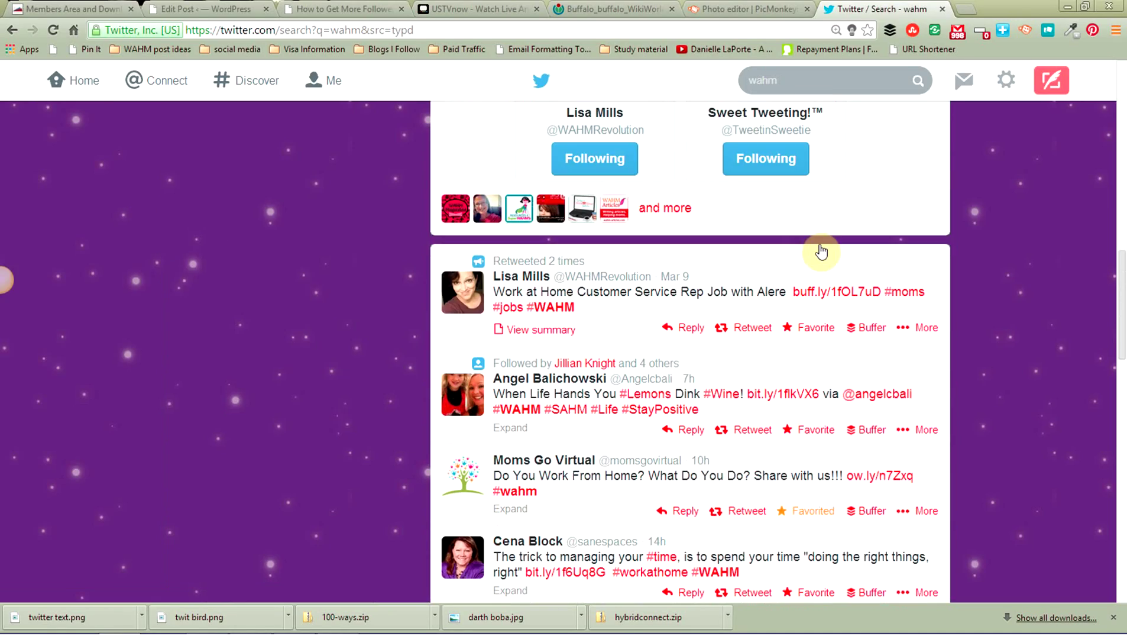
{"action": "scroll", "coordinate": [821, 251], "scroll_direction": "down", "scroll_amount": 1}
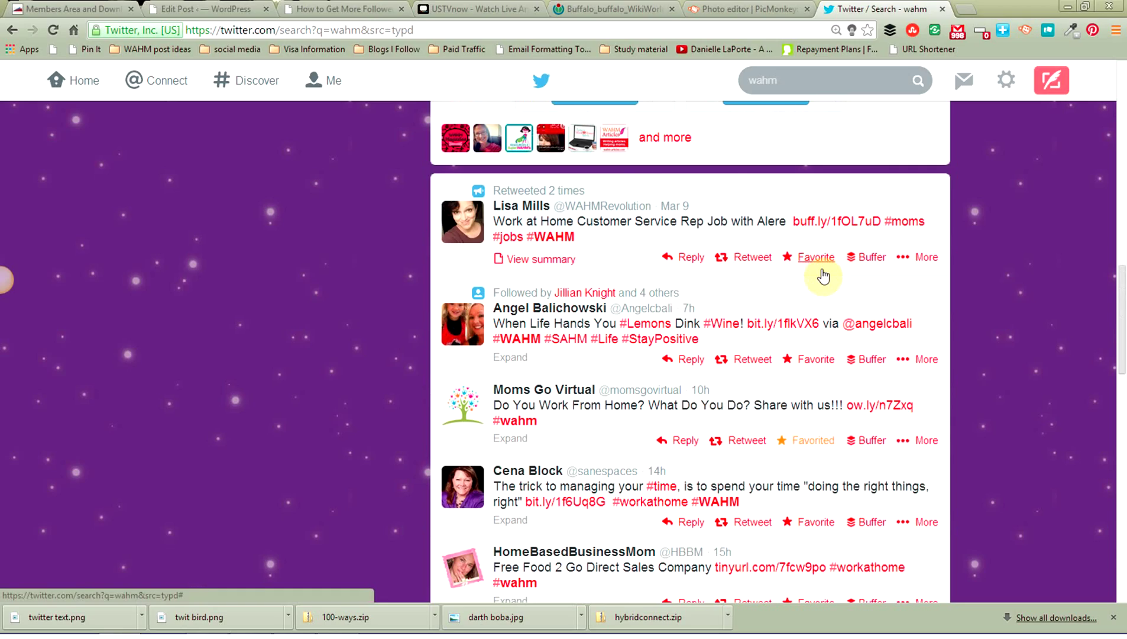
{"action": "scroll", "coordinate": [815, 378], "scroll_direction": "down", "scroll_amount": 2}
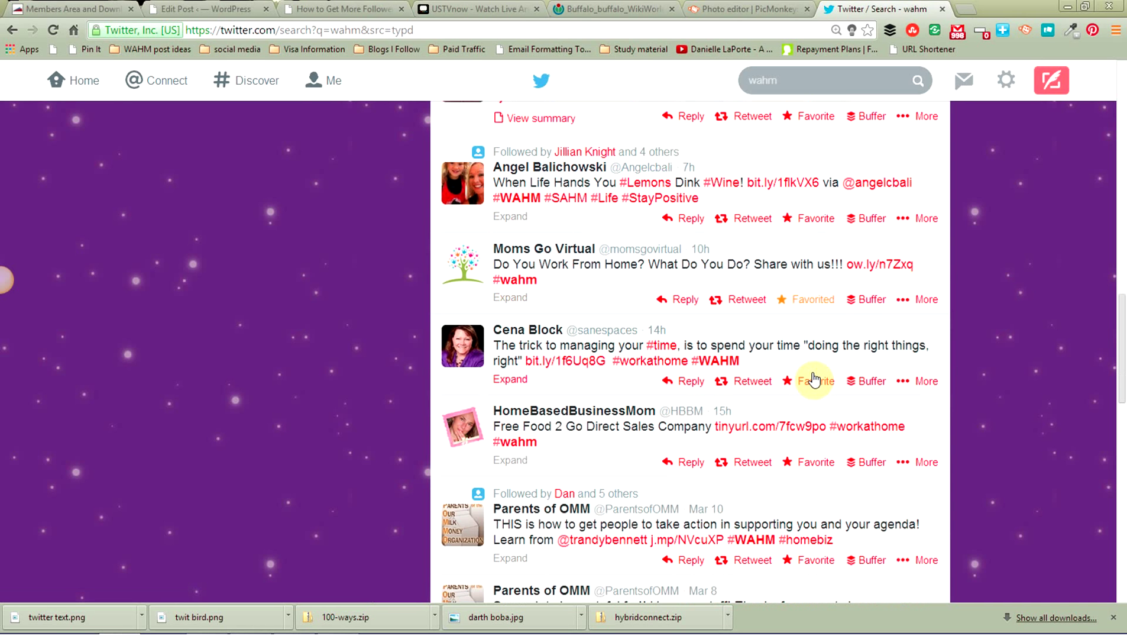
{"action": "left_click", "coordinate": [819, 219]}
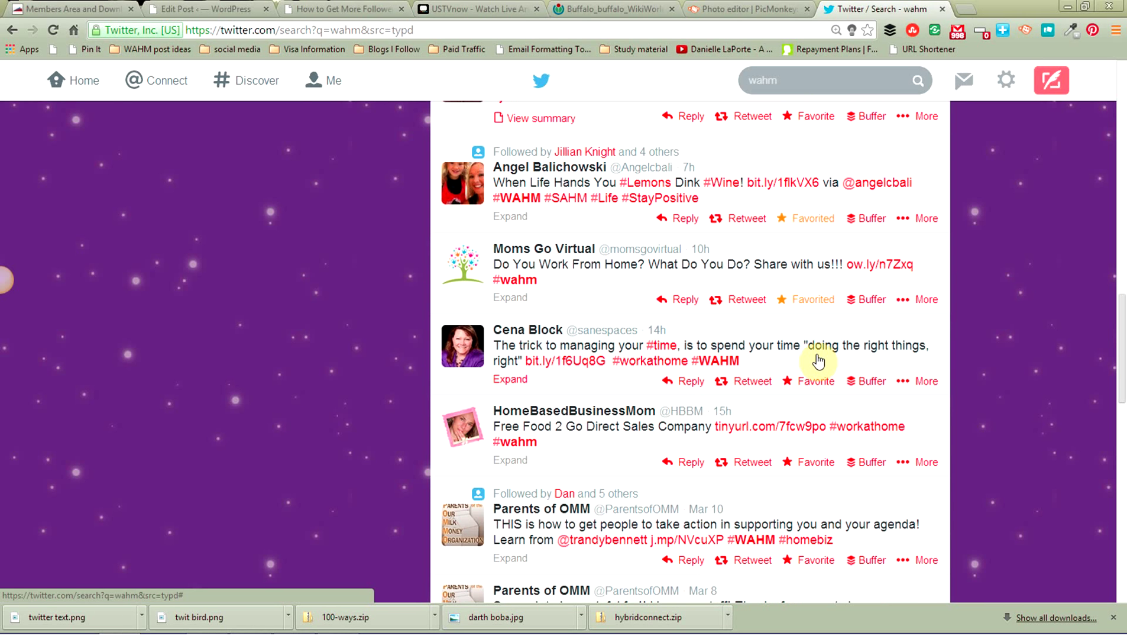
{"action": "scroll", "coordinate": [834, 444], "scroll_direction": "down", "scroll_amount": 7}
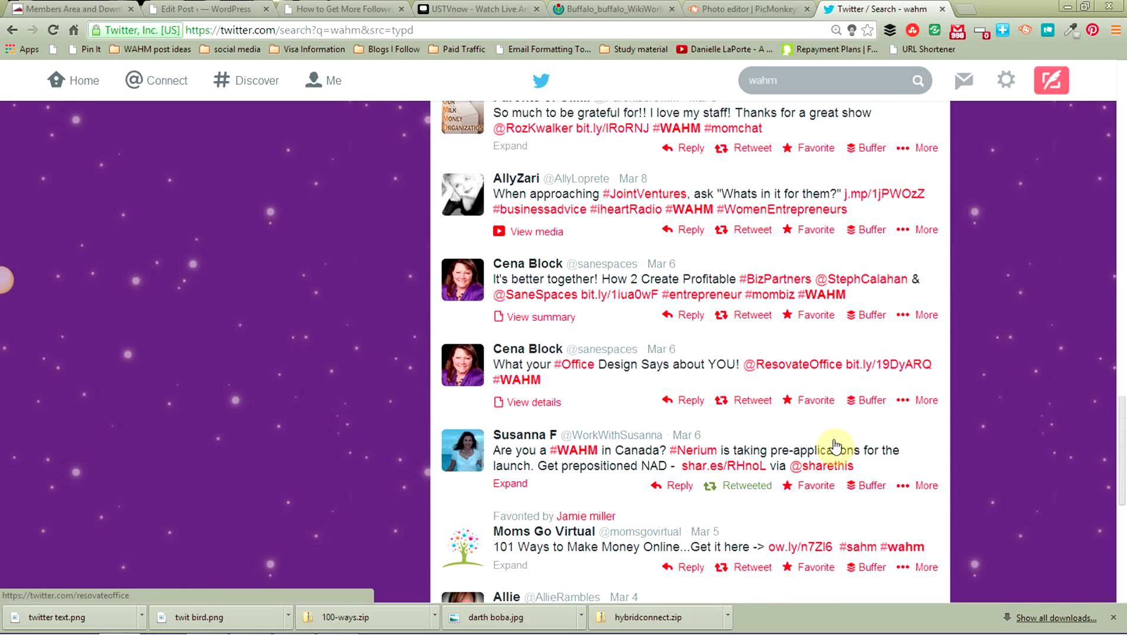
{"action": "scroll", "coordinate": [835, 445], "scroll_direction": "up", "scroll_amount": 20}
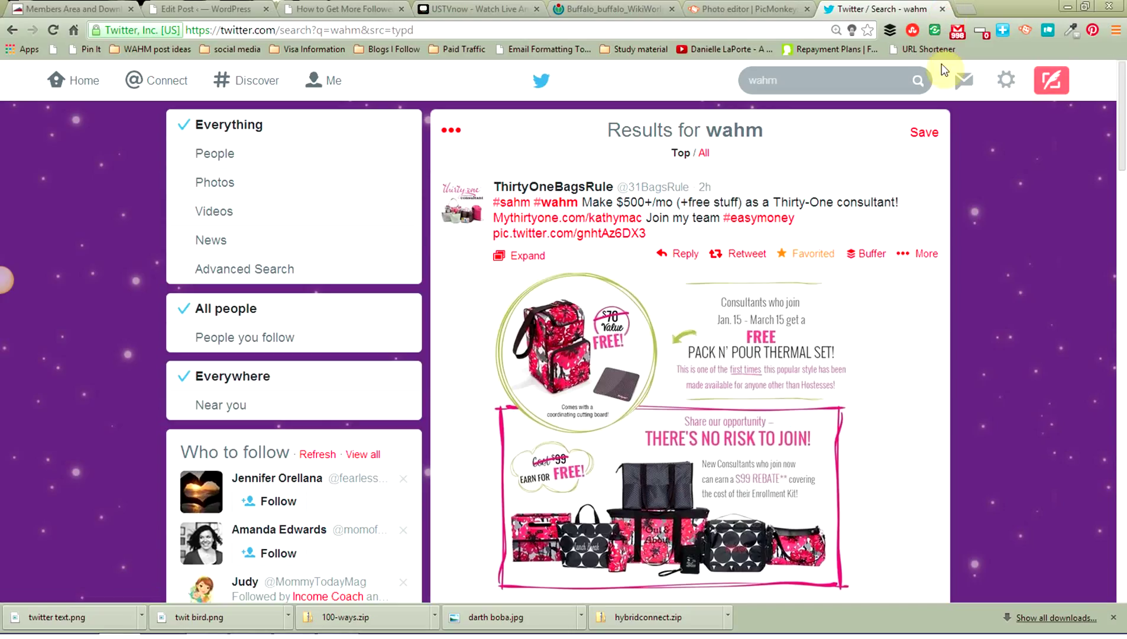
Close the Twitter tab and minimize Chrome to bring TweetDeck back
{"action": "left_click", "coordinate": [944, 10]}
{"action": "left_click", "coordinate": [1067, 6]}
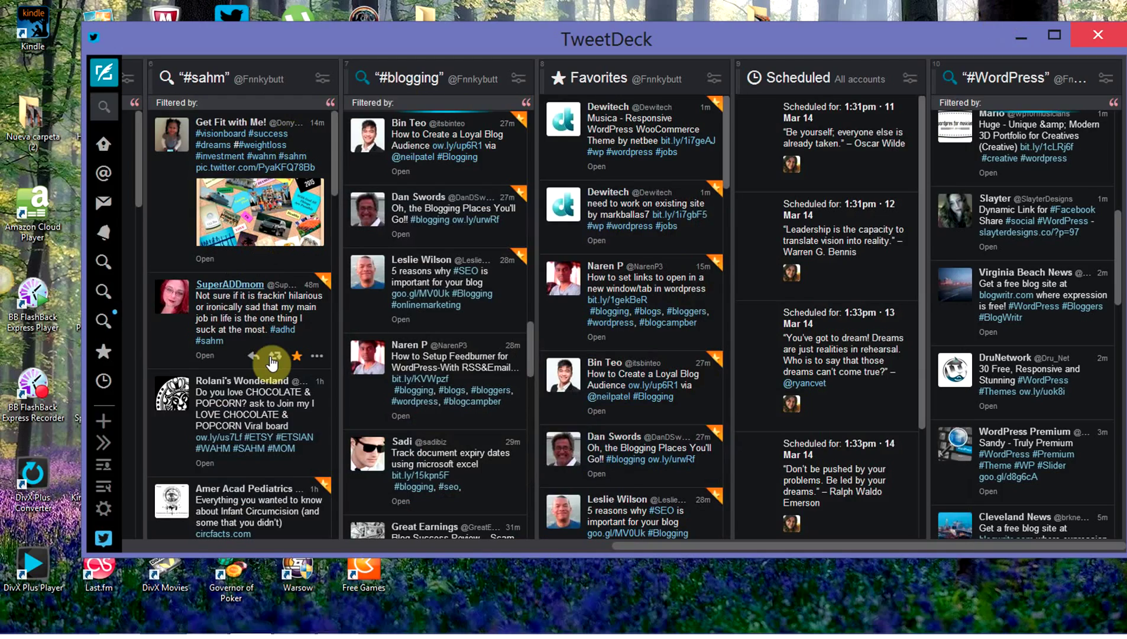